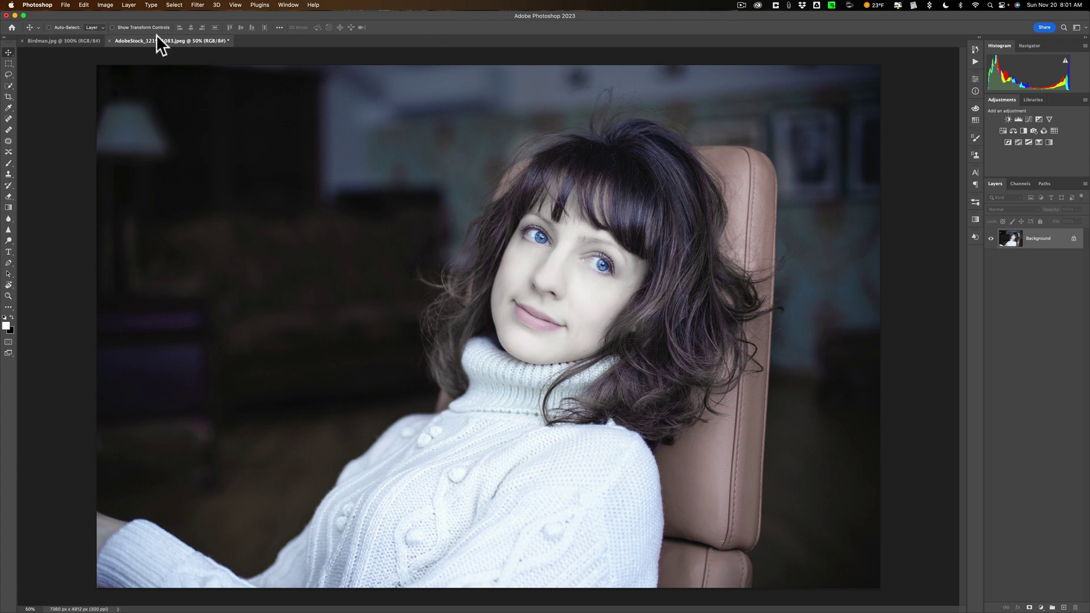
# - Glance at the Birdman reference, then duplicate the portrait's Background layer as Layer 1 with Cmd+J
pyautogui.click(69, 41)
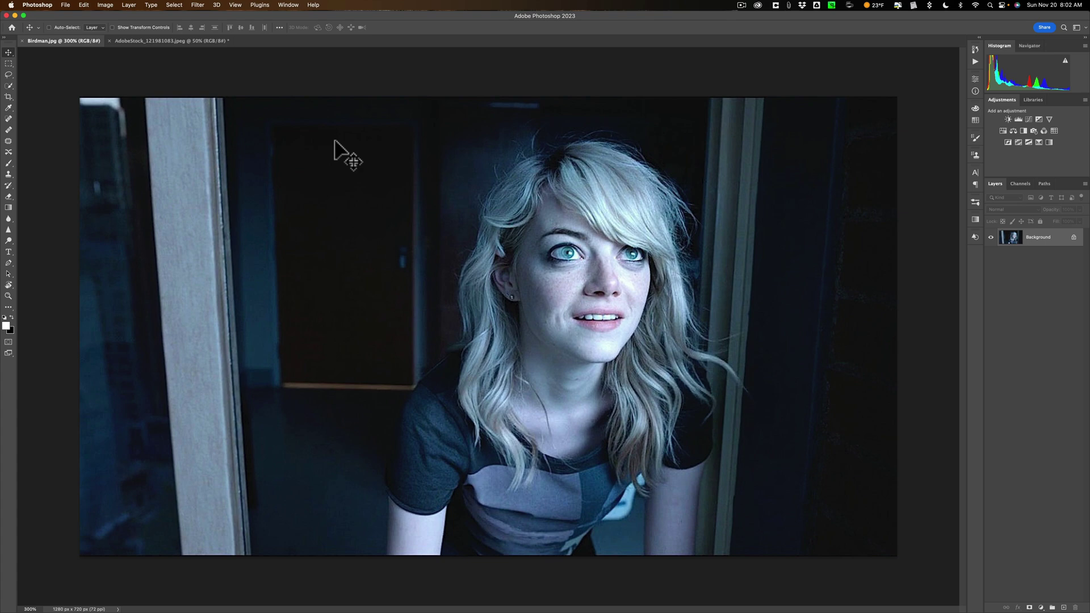
pyautogui.click(179, 40)
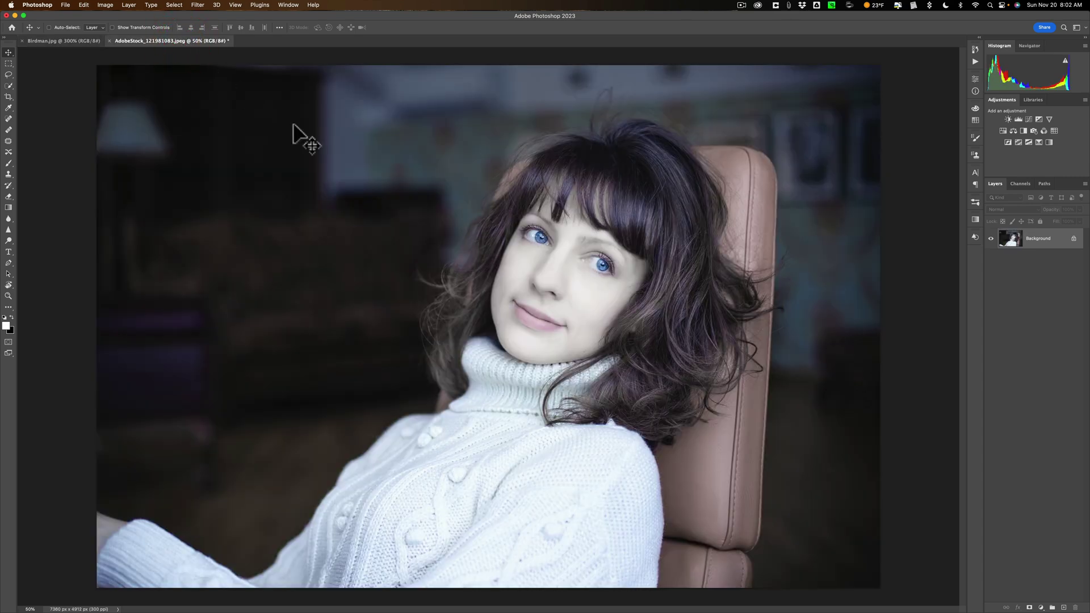
pyautogui.click(1056, 243)
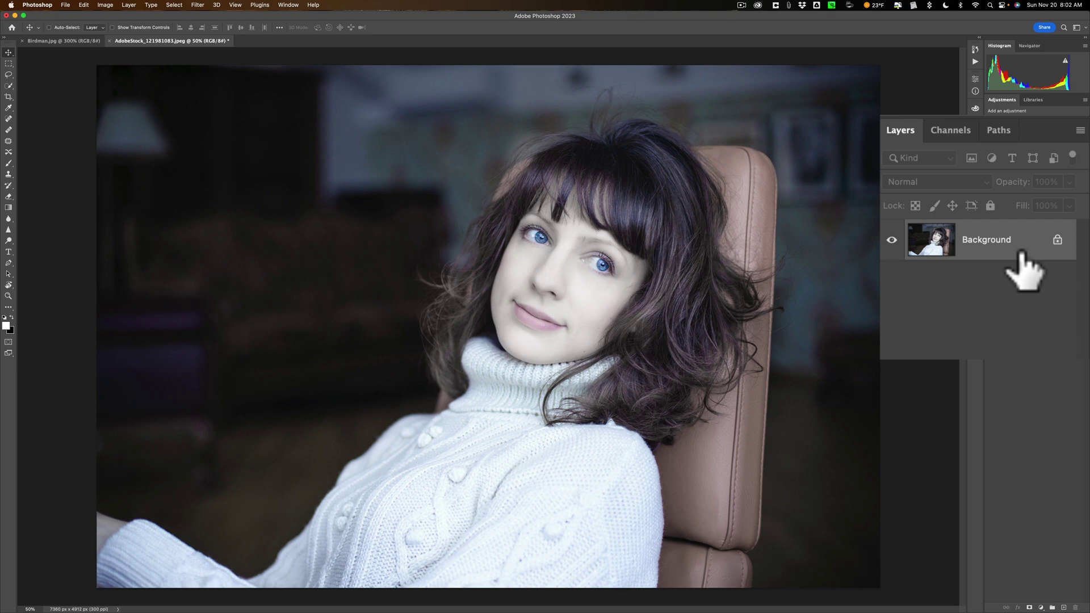
pyautogui.press('super')
pyautogui.press('super+j')
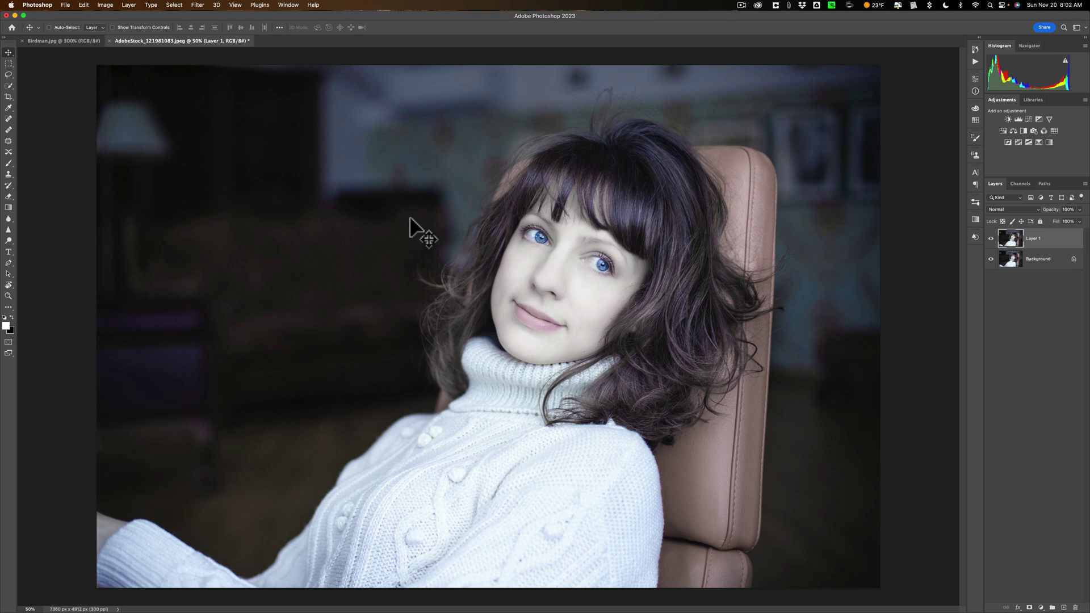
# - Open Filter > Neural Filters and switch on the Color Transfer filter
pyautogui.click(196, 6)
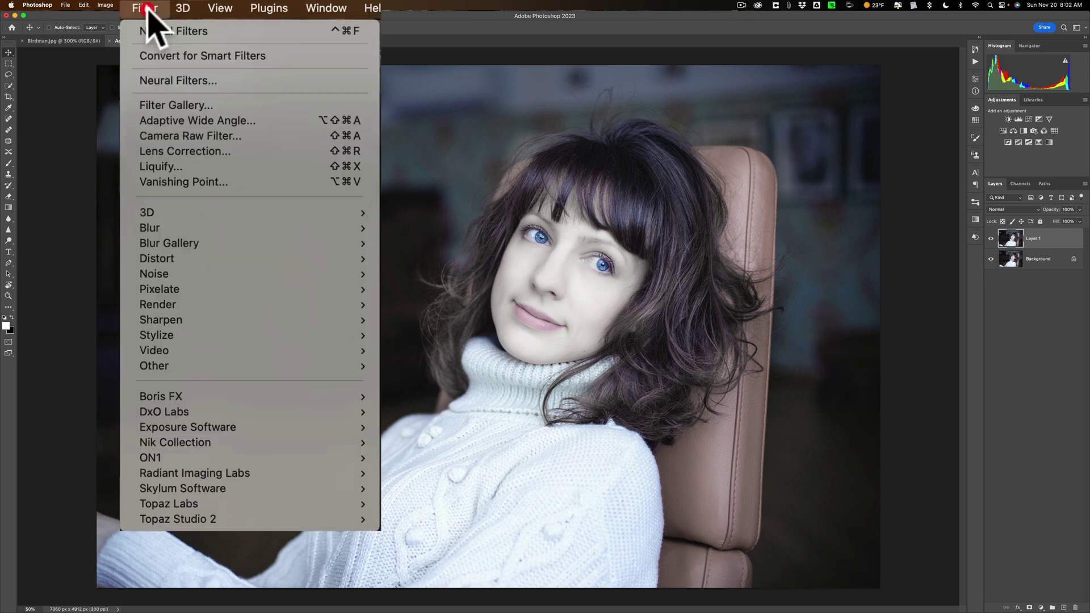
pyautogui.click(158, 80)
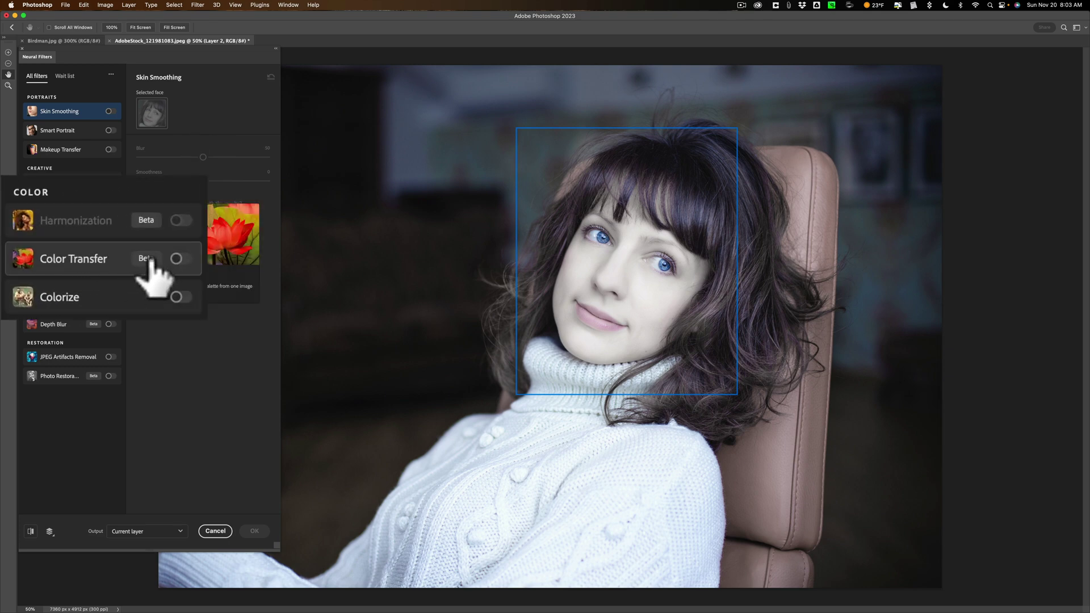
pyautogui.click(111, 254)
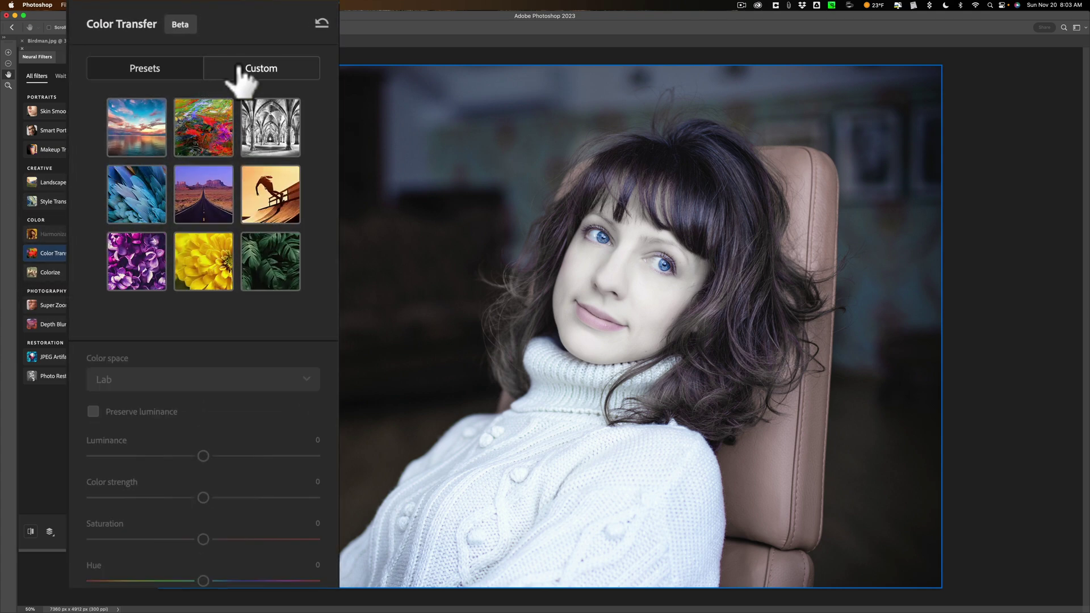
# - Set Birdman.jpg as the Custom reference image for Color Transfer
pyautogui.click(261, 68)
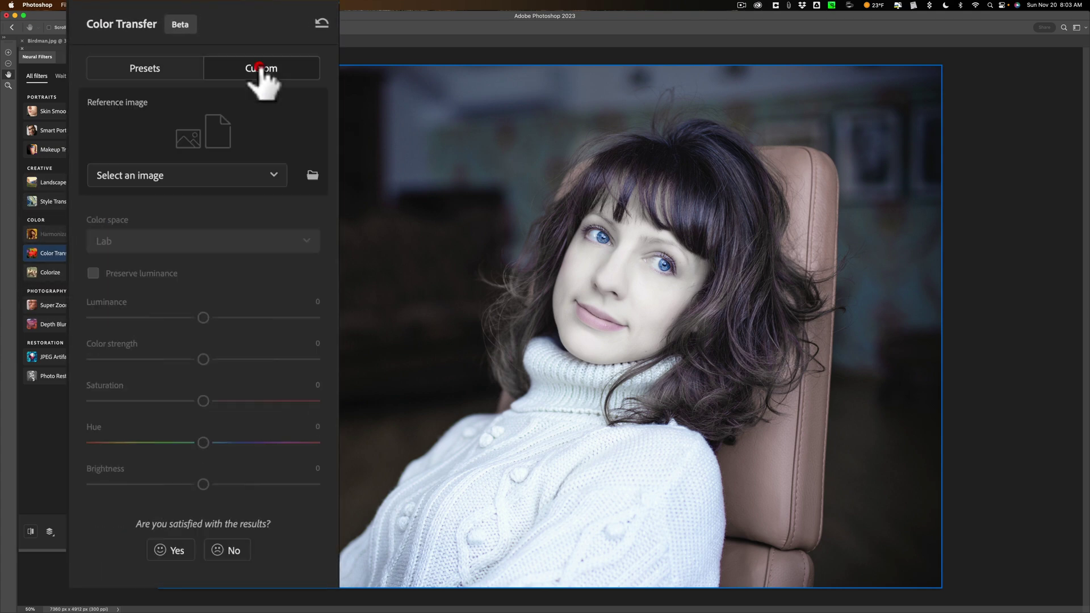
pyautogui.click(268, 173)
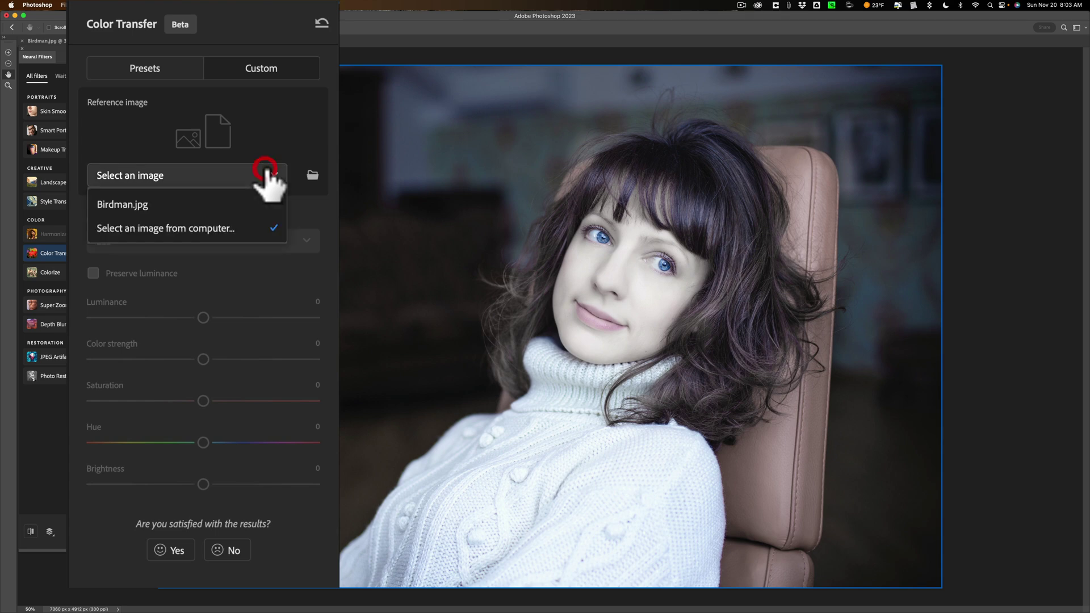
pyautogui.click(166, 206)
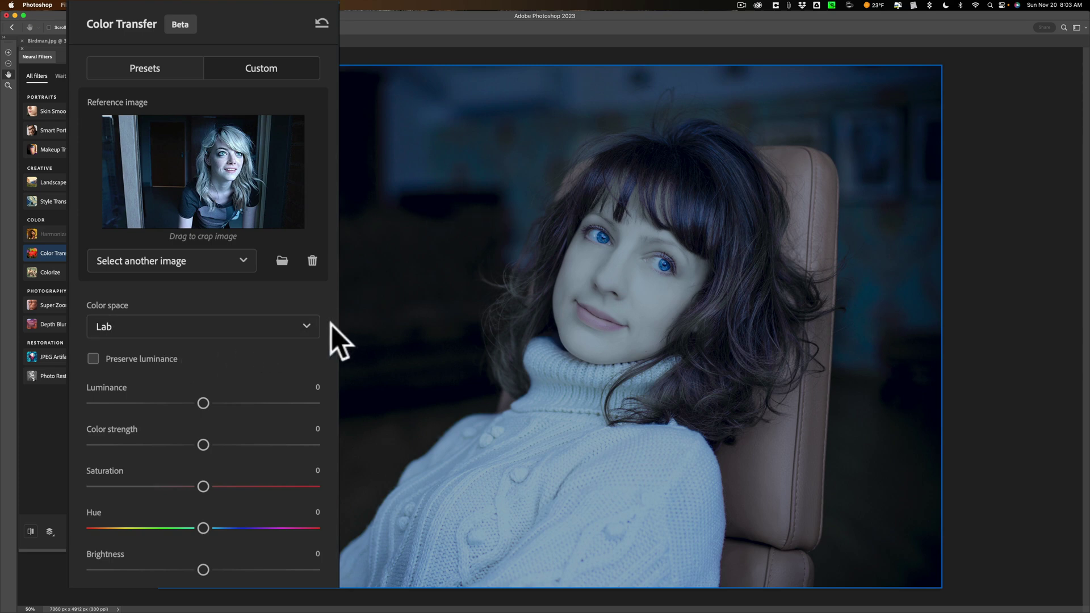
pyautogui.click(306, 325)
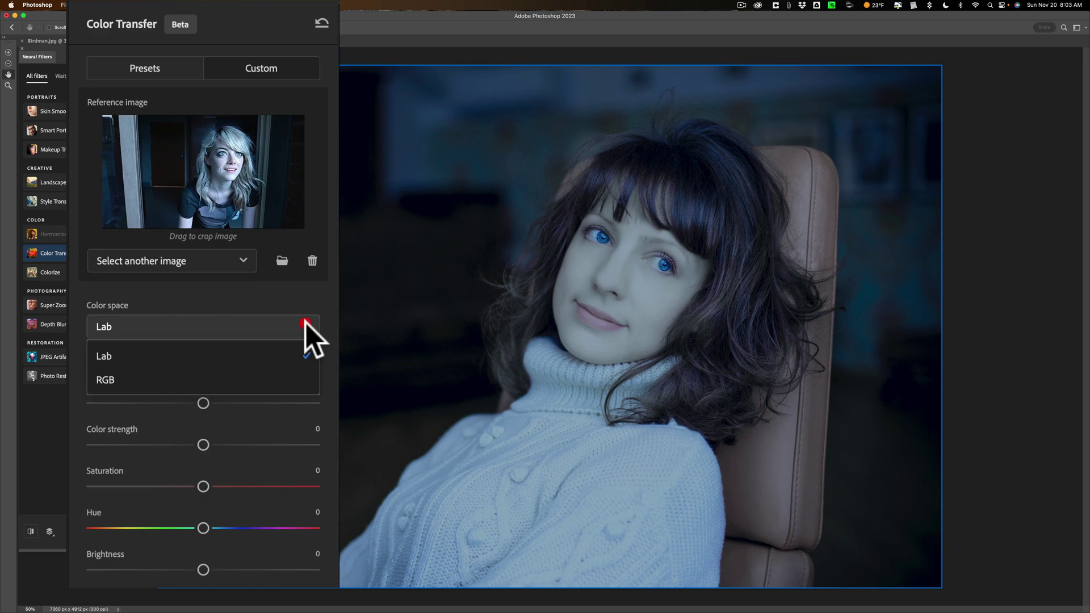
pyautogui.click(117, 379)
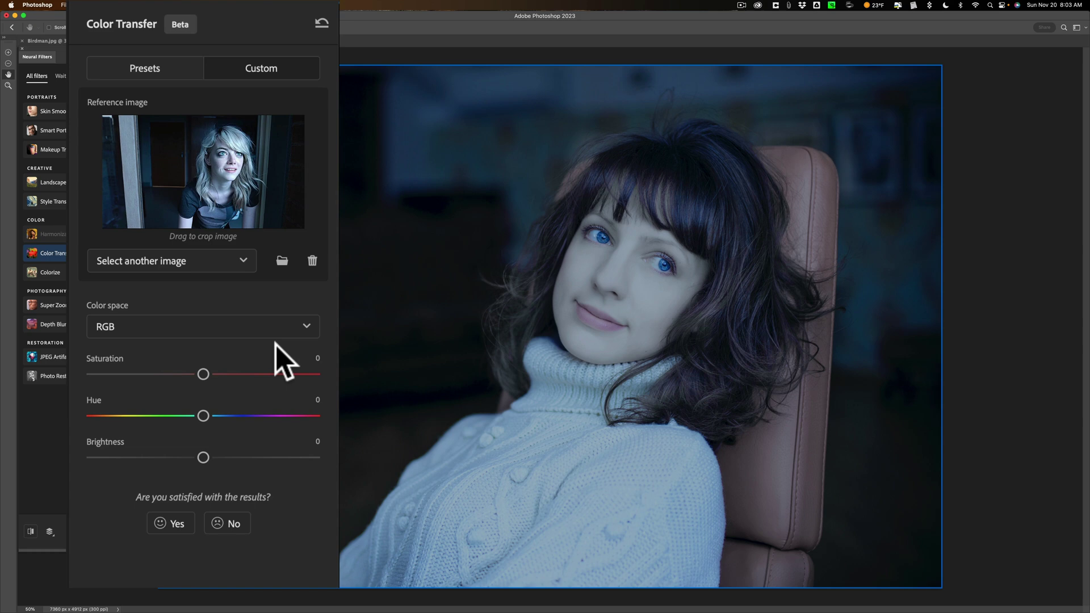
pyautogui.click(305, 328)
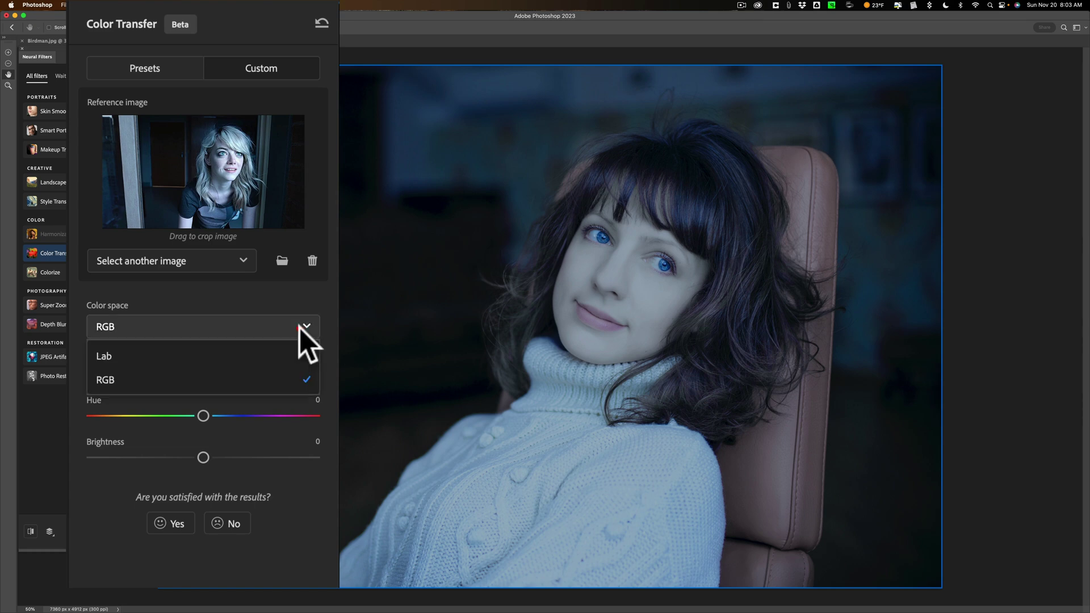
pyautogui.click(108, 356)
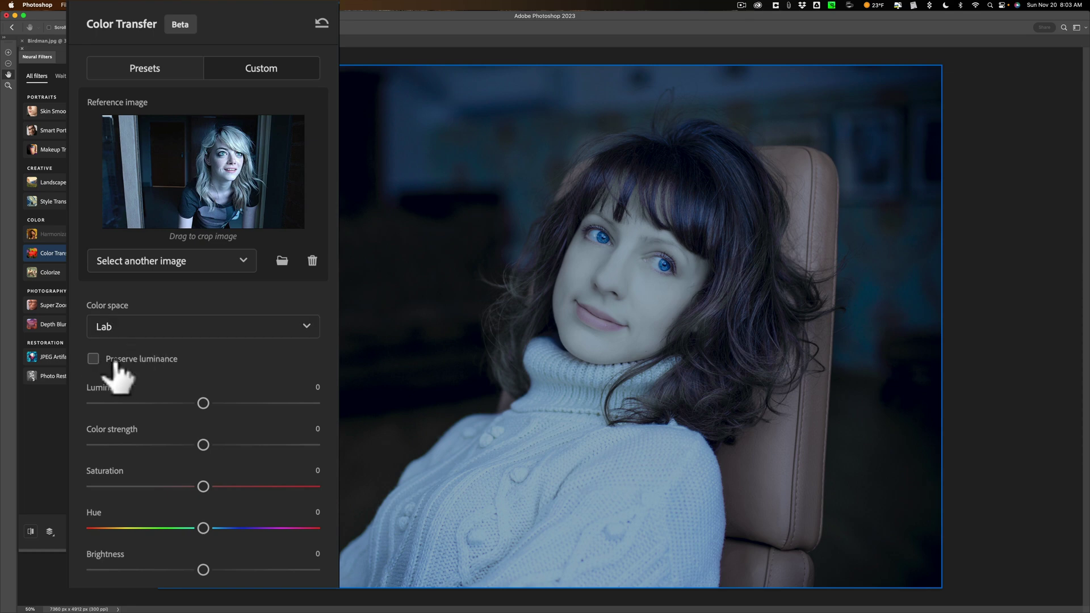
# - Enable Preserve luminance, set Saturation +14 and Color strength +13, and apply the grade
pyautogui.click(93, 359)
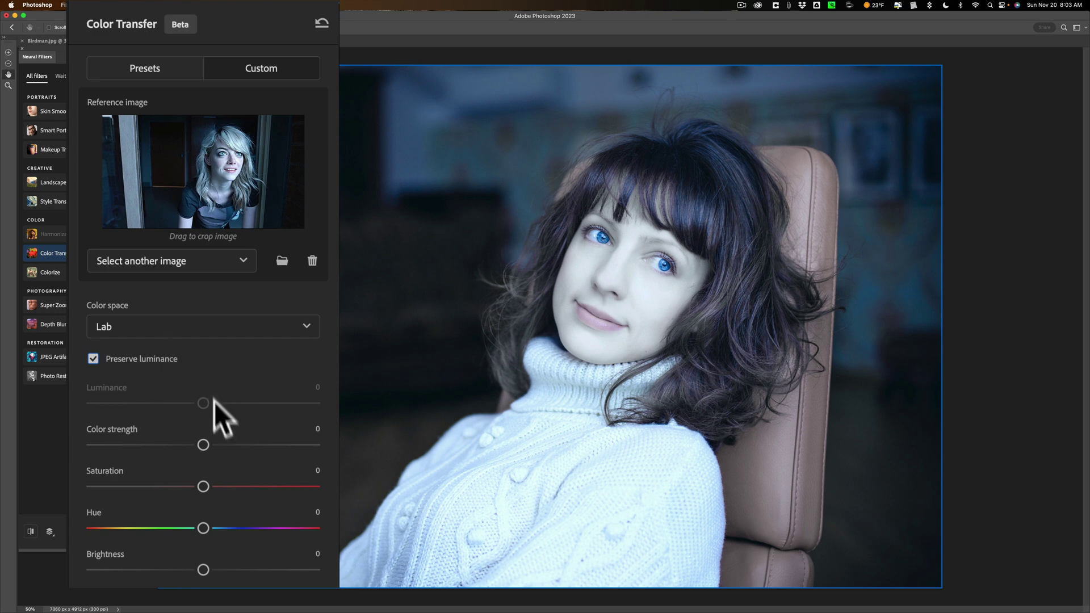
pyautogui.click(237, 487)
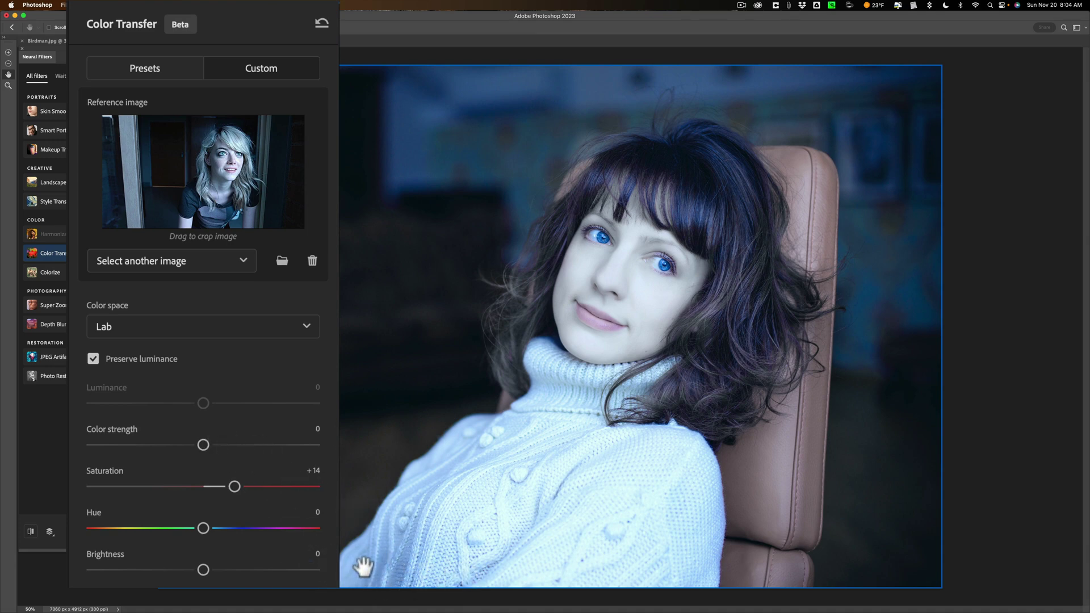
pyautogui.click(233, 445)
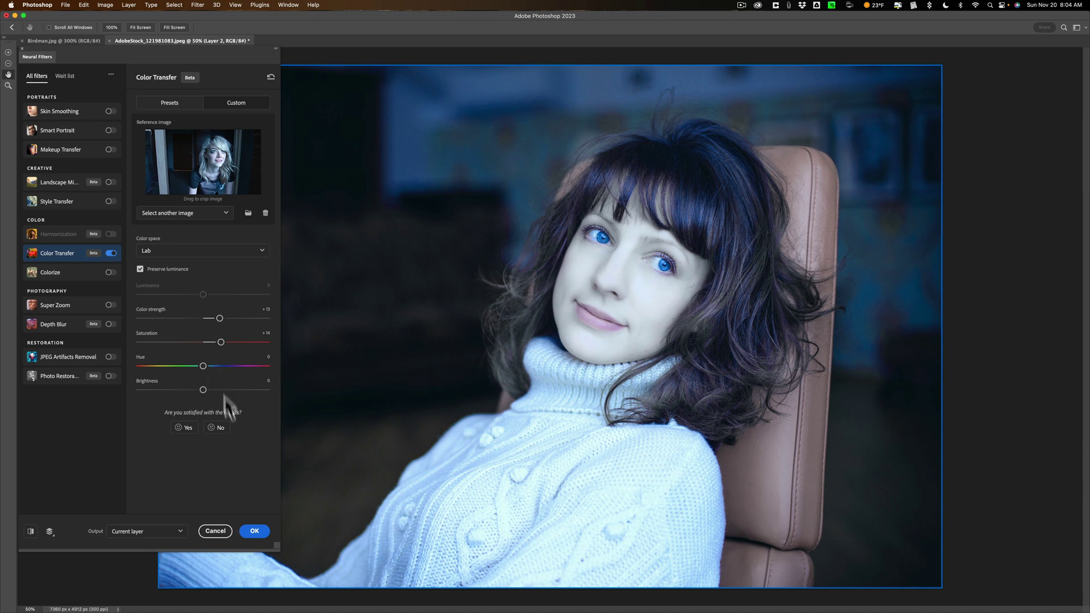
pyautogui.click(254, 532)
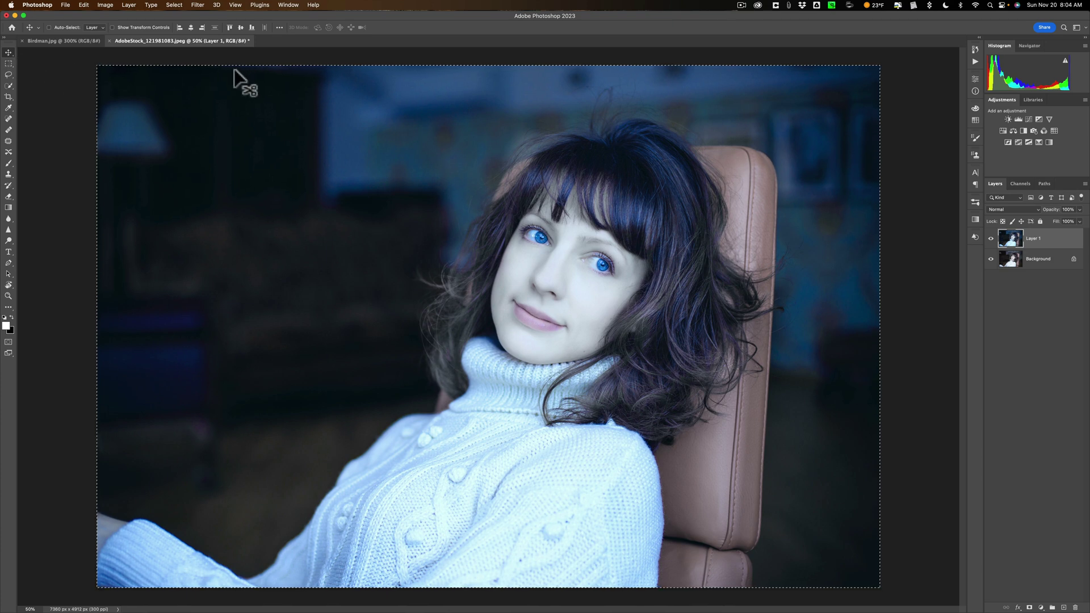
# - Deselect with Cmd+D and toggle Layer 1's visibility to compare before and after
pyautogui.press('super')
pyautogui.press('super+d')
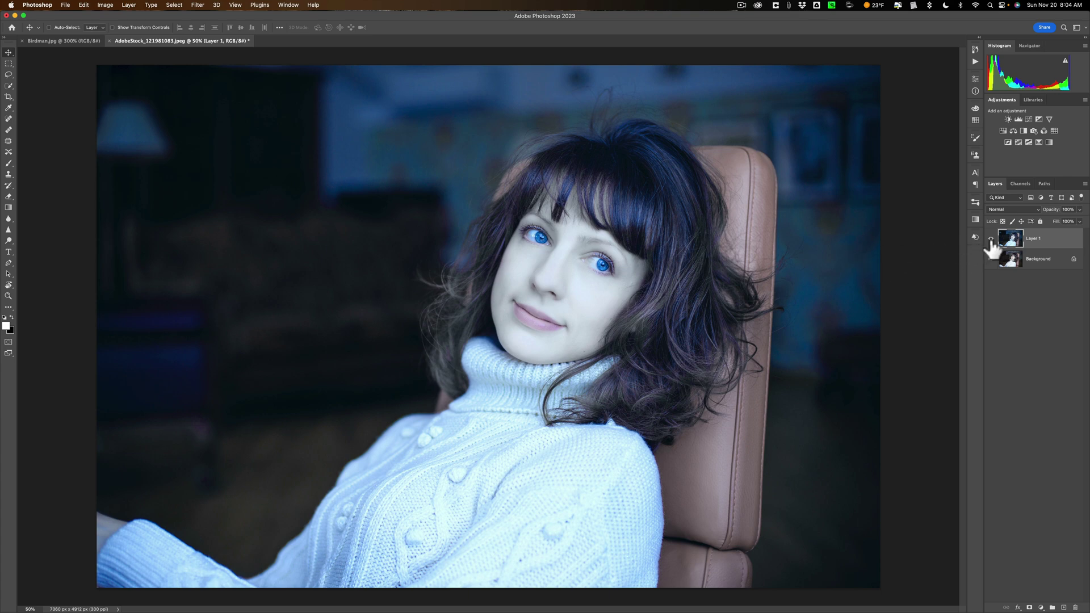
pyautogui.click(991, 239)
pyautogui.click(991, 239)
pyautogui.click(991, 239)
pyautogui.click(991, 239)
pyautogui.click(991, 239)
pyautogui.click(991, 239)
# - Compare with the Birdman reference, then leave the graded Layer 1 visible
pyautogui.click(66, 39)
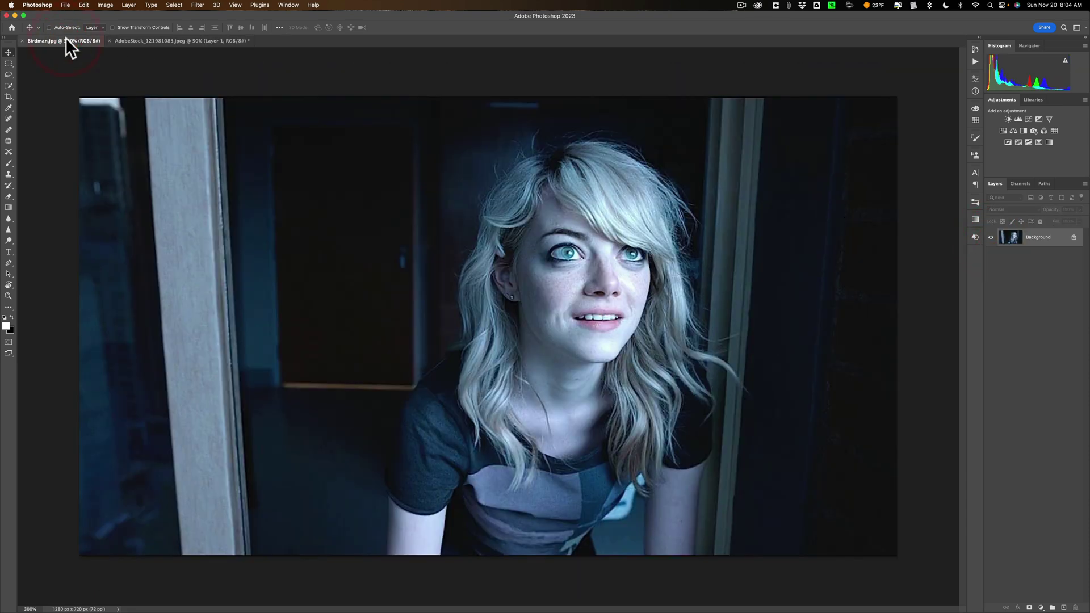
pyautogui.click(168, 40)
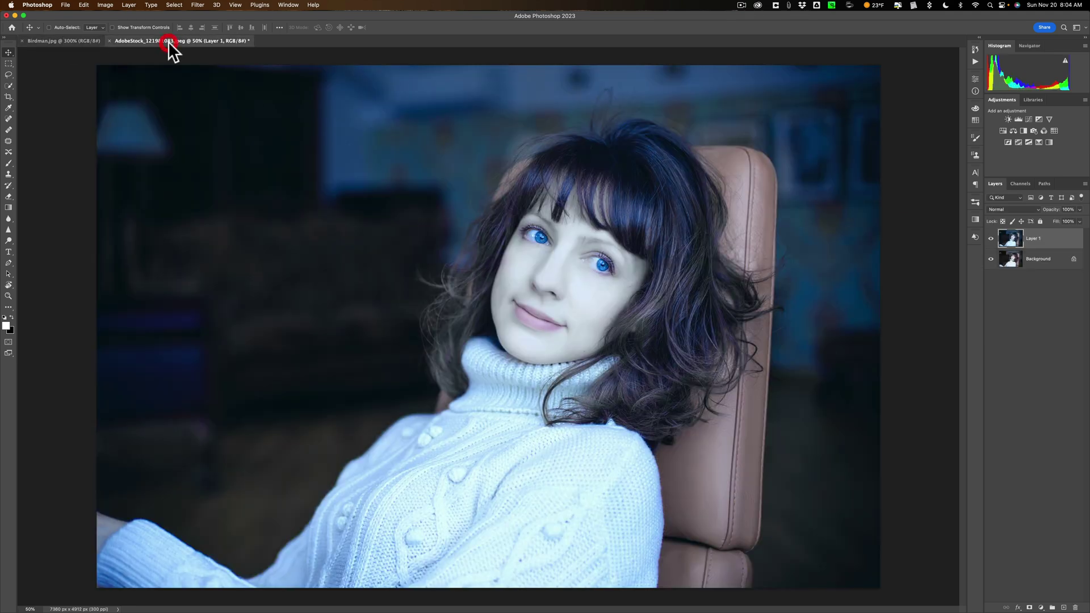
pyautogui.click(991, 238)
pyautogui.click(991, 239)
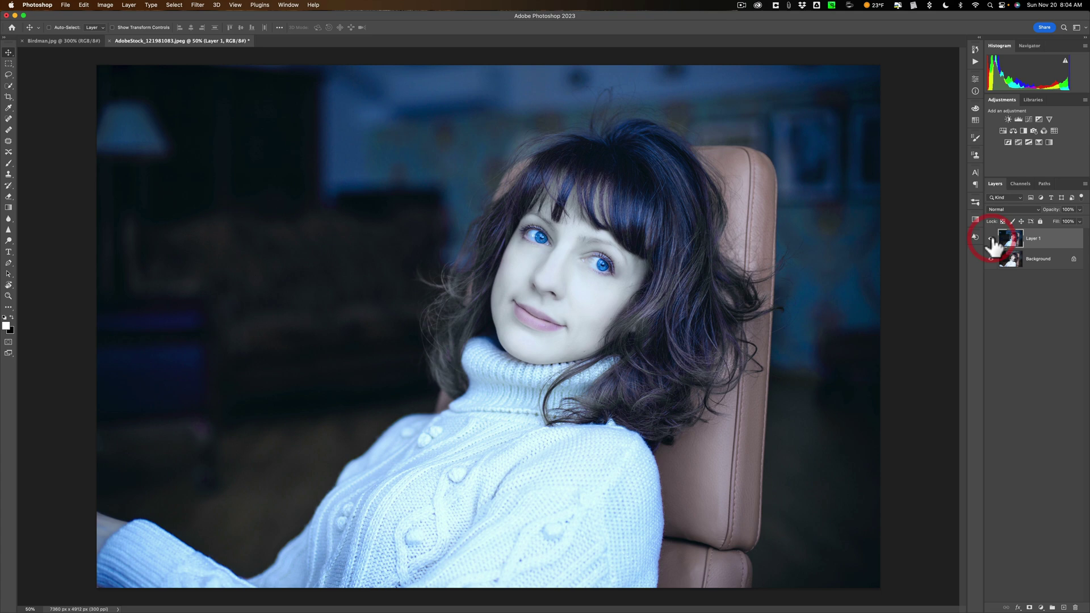